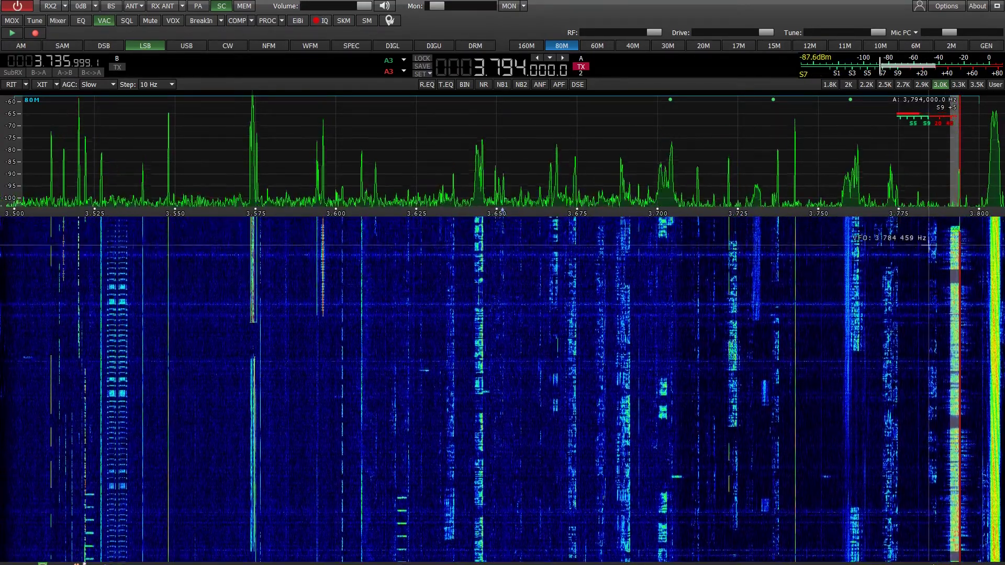
# Lower the RF gain from 109 dB to 100 dB.
pyautogui.moveTo(651, 30); pyautogui.dragTo(647, 32)
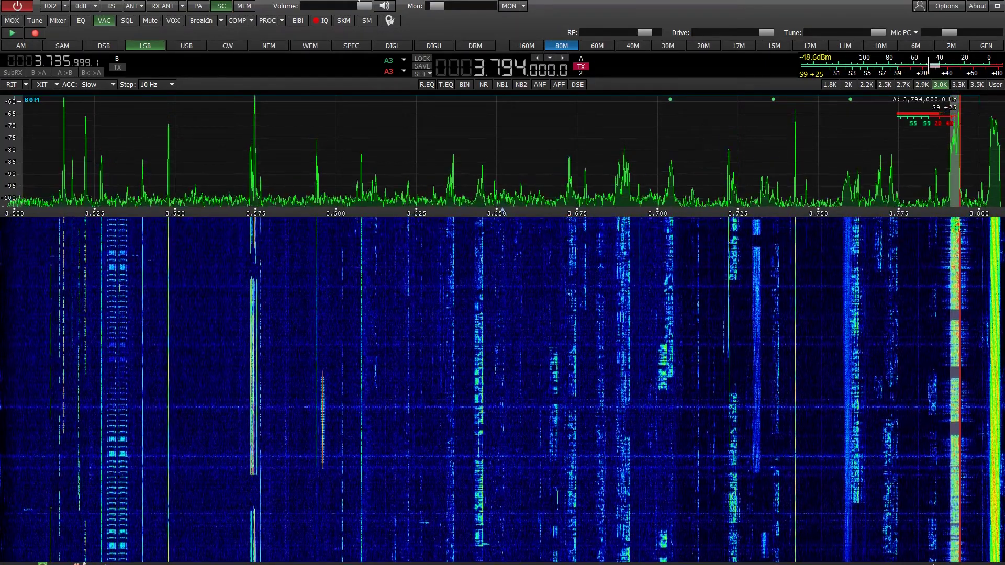
# Open the S-Meter RX1 window beside the panadapter.
pyautogui.click(370, 22)
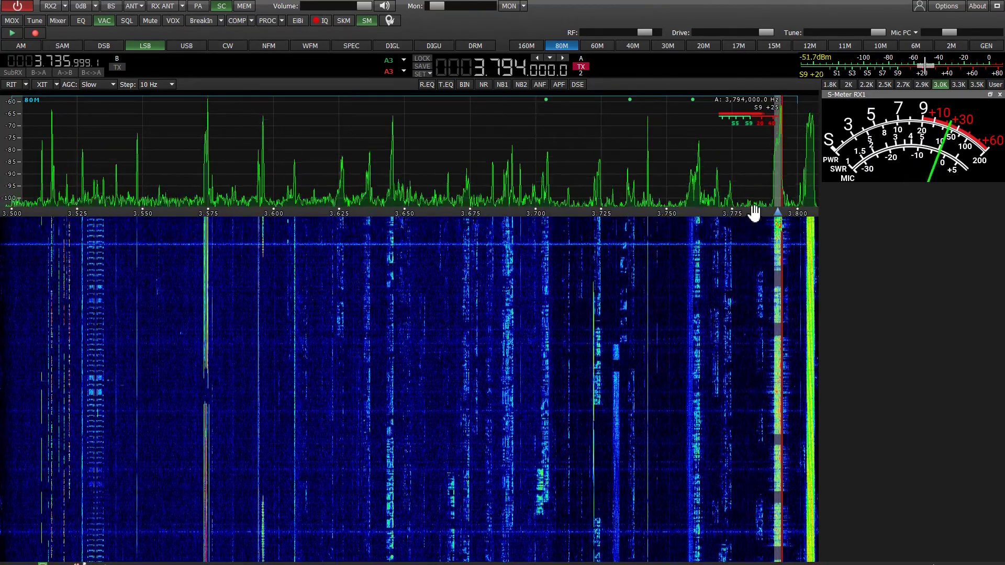
# Zoom in, pan higher and zoom further to show about 3.752–3.805 MHz.
pyautogui.moveTo(797, 220)
pyautogui.mouseDown()
pyautogui.moveTo(771, 196)
pyautogui.moveTo(497, 214)
pyautogui.moveTo(517, 220)
pyautogui.mouseUp()
pyautogui.moveTo(312, 178); pyautogui.dragTo(412, 175)
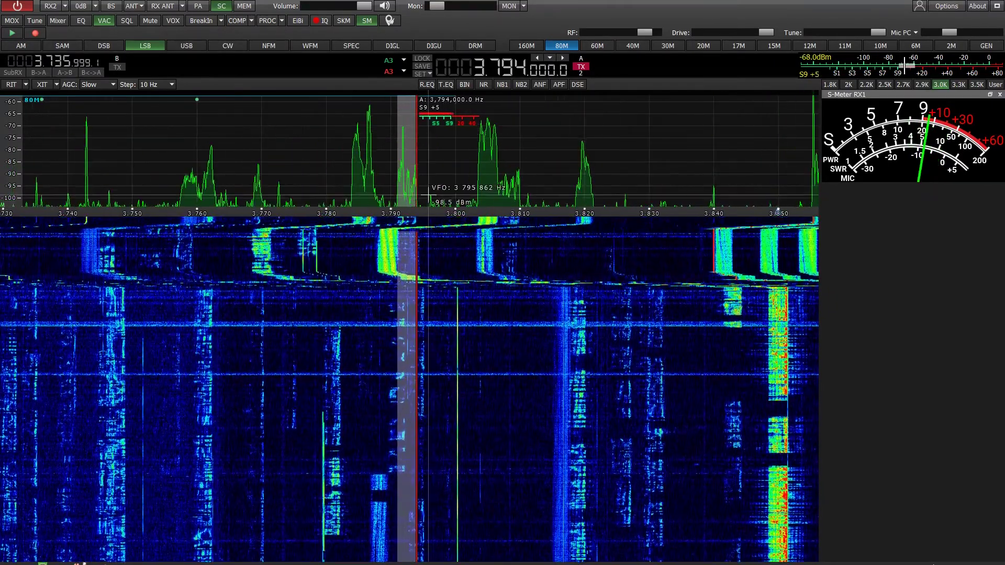
pyautogui.moveTo(409, 213)
pyautogui.mouseDown()
pyautogui.moveTo(719, 219)
pyautogui.moveTo(709, 215)
pyautogui.mouseUp()
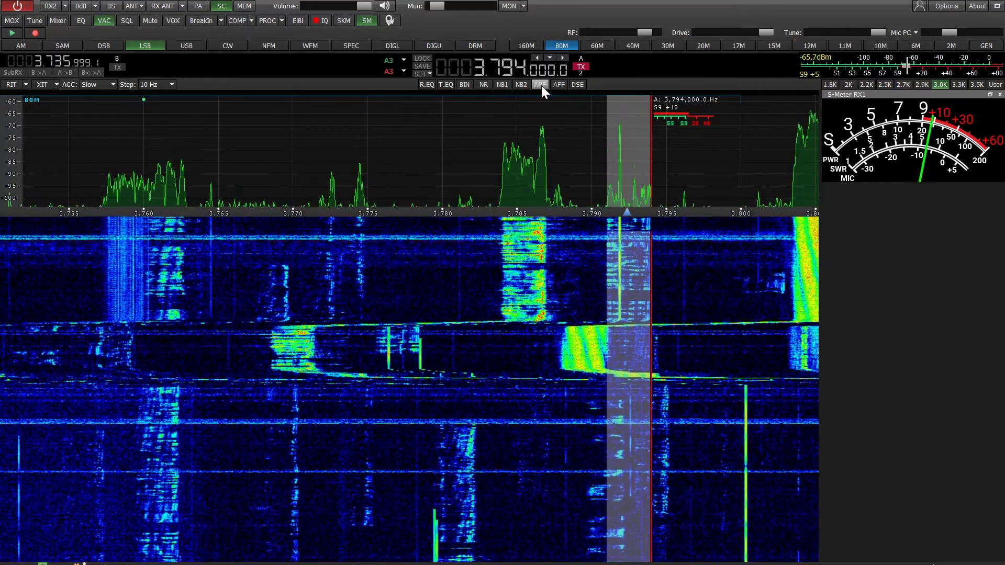
# Cycle the automatic notch filter off and back on, leaving ANF engaged.
pyautogui.click(543, 85)
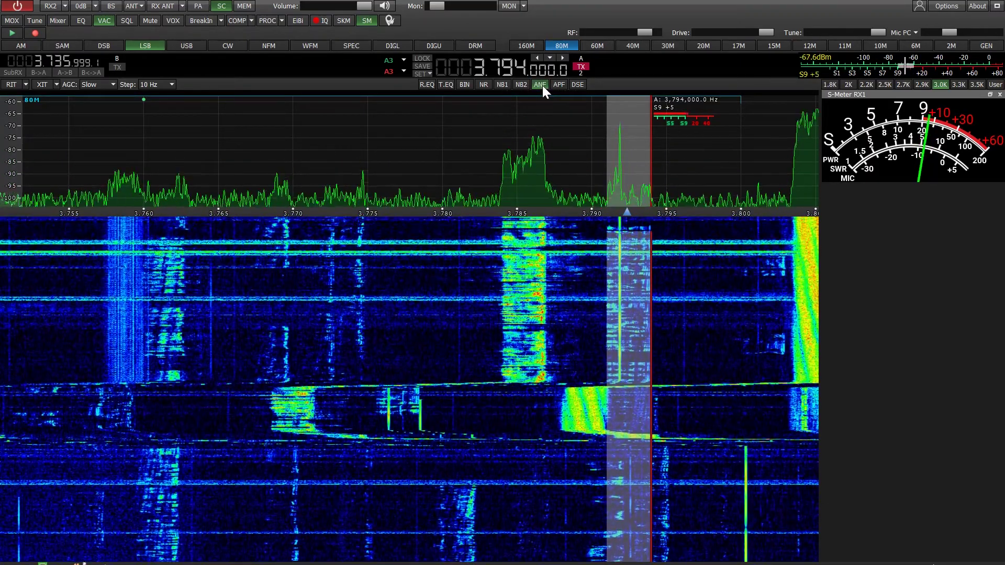
pyautogui.click(543, 86)
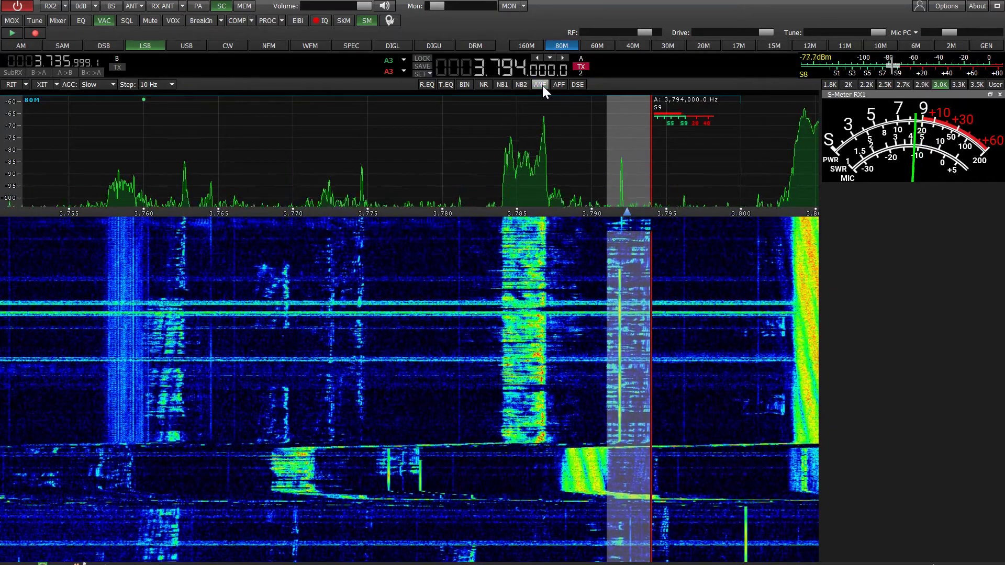
pyautogui.click(543, 85)
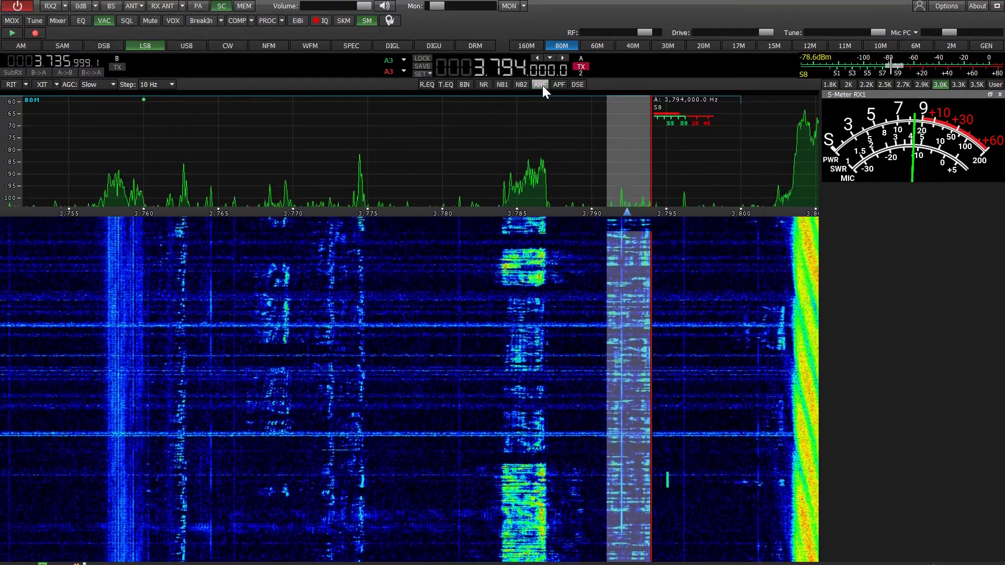
# Turn ANF off and rescale the spectrum to 10 dB steps so peaks stand out.
pyautogui.moveTo(14, 188); pyautogui.dragTo(12, 179)
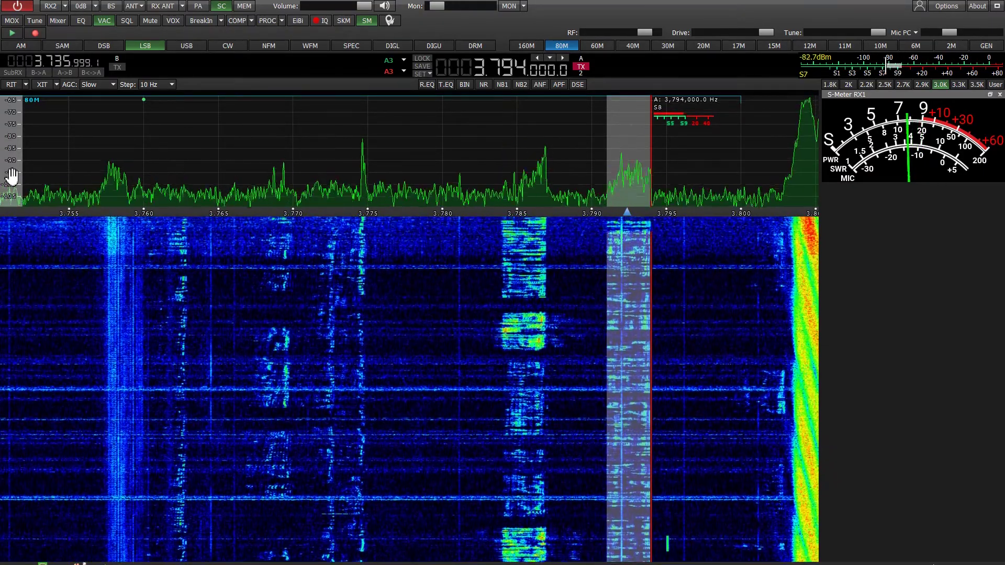
pyautogui.moveTo(11, 174)
pyautogui.mouseDown()
pyautogui.moveTo(12, 144)
pyautogui.moveTo(12, 159)
pyautogui.mouseUp()
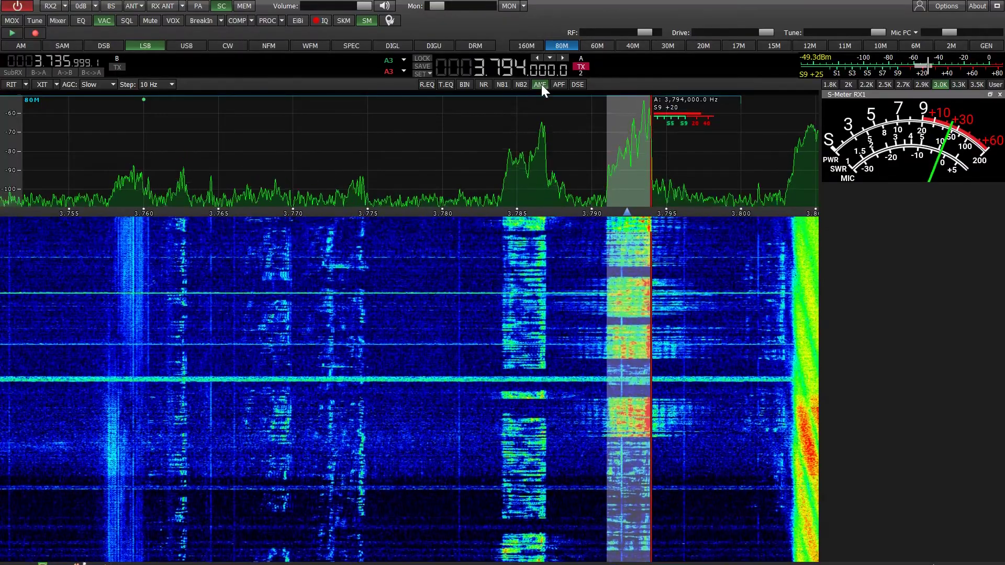
pyautogui.click(542, 84)
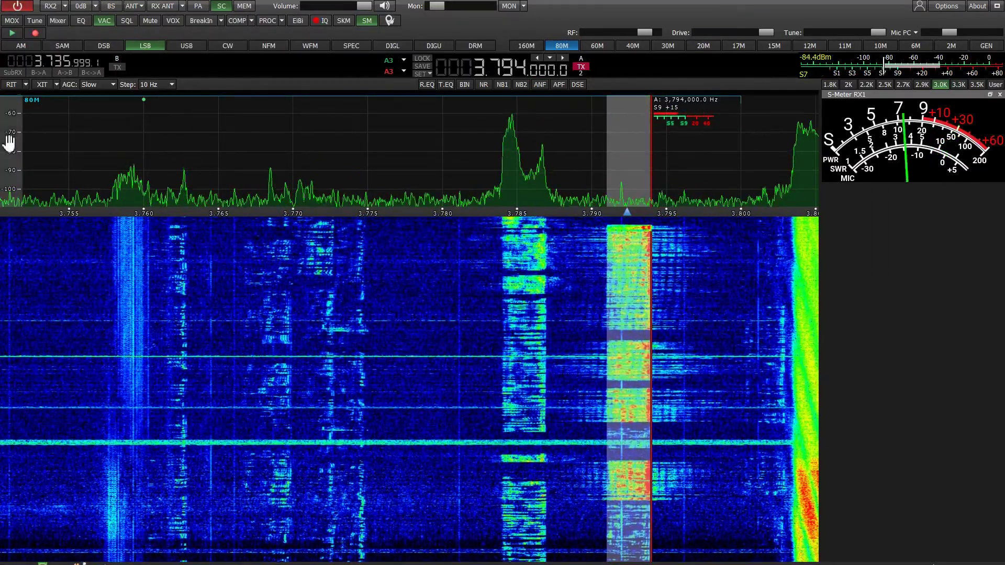
pyautogui.moveTo(14, 149); pyautogui.dragTo(15, 185)
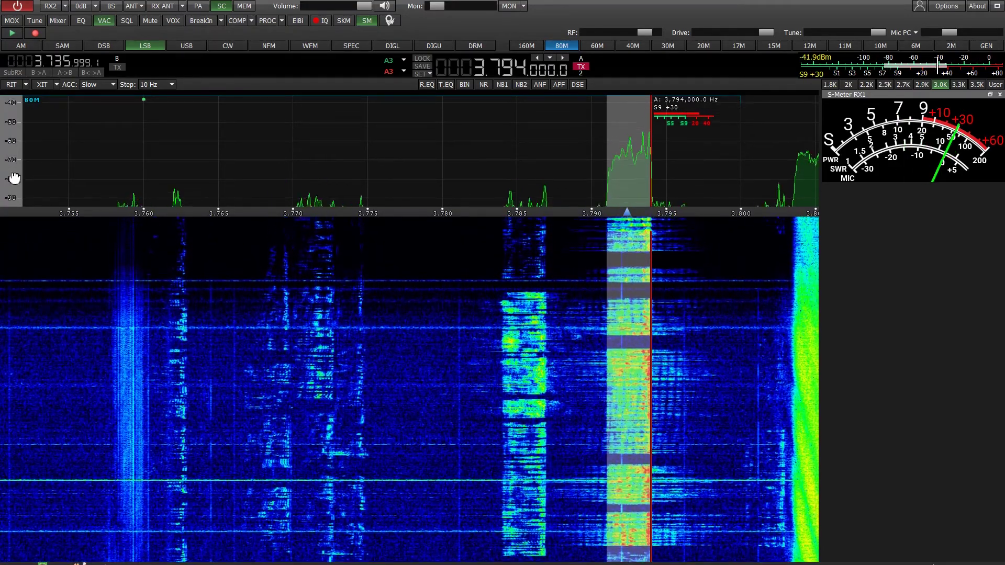
pyautogui.moveTo(15, 186); pyautogui.dragTo(14, 156)
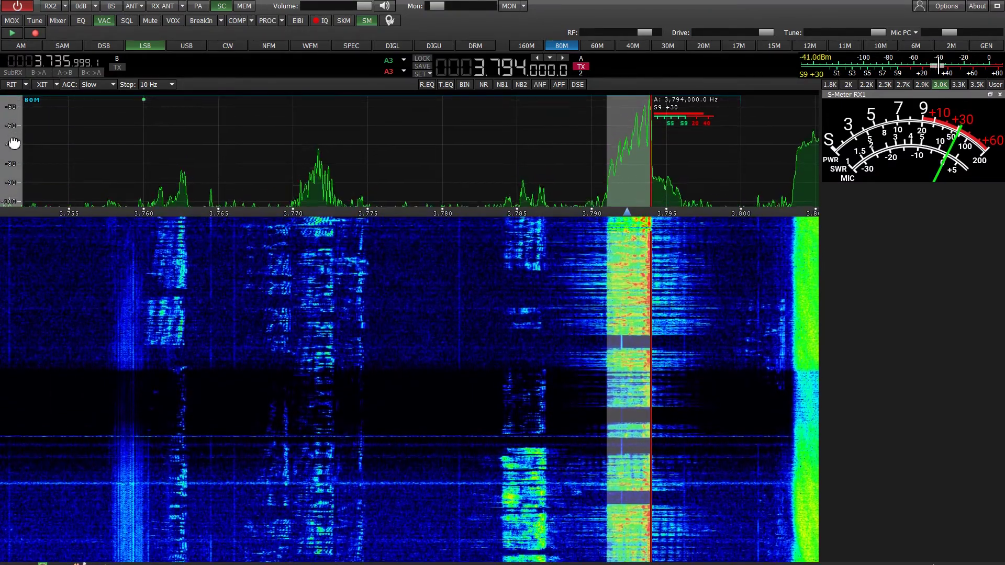
# Cut the RF gain to 43 dB, shifting the spectrum dB range before and after.
pyautogui.moveTo(14, 136); pyautogui.dragTo(15, 156)
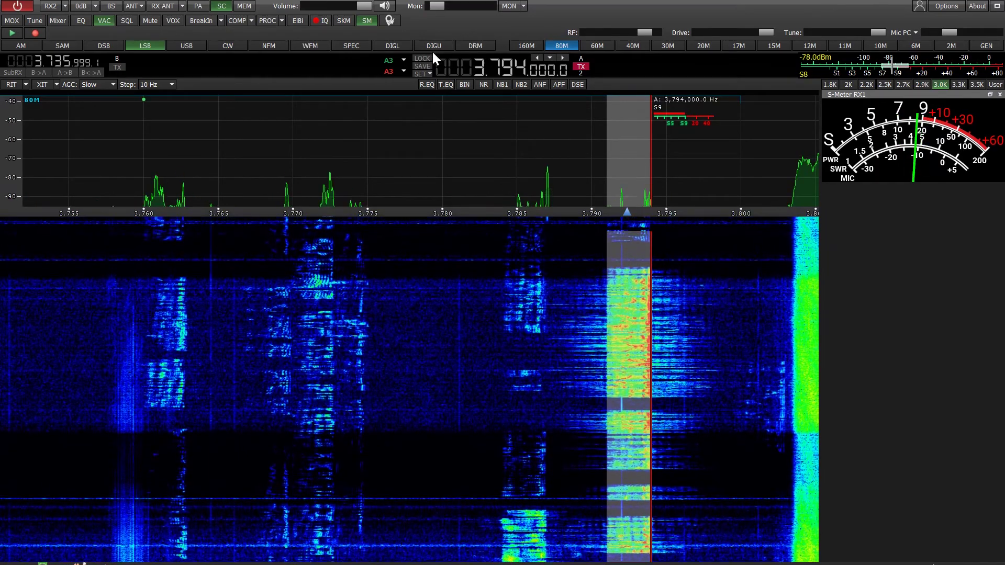
pyautogui.moveTo(644, 32)
pyautogui.moveTo(650, 32)
pyautogui.mouseDown()
pyautogui.moveTo(618, 32)
pyautogui.moveTo(634, 33)
pyautogui.mouseUp()
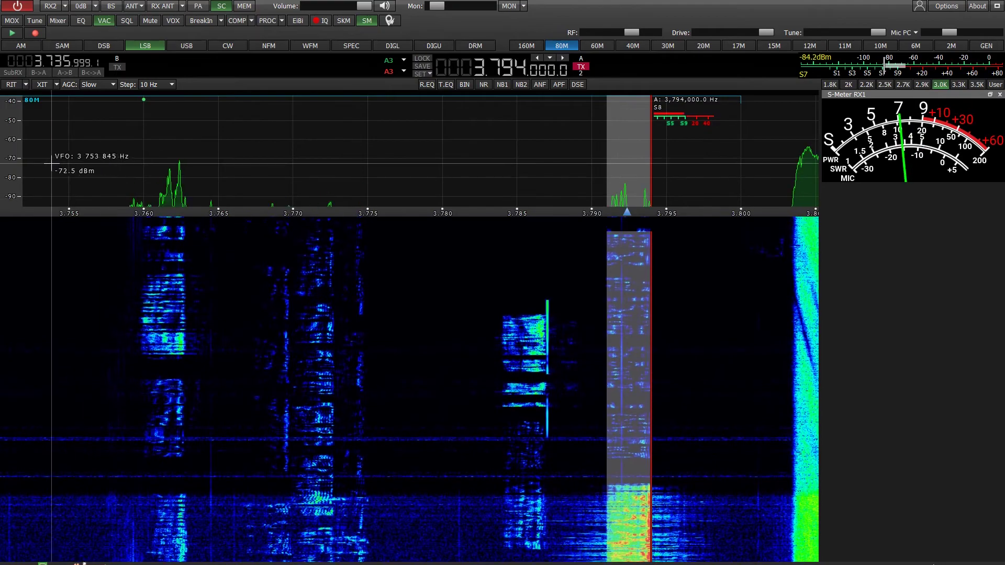
pyautogui.moveTo(19, 168); pyautogui.dragTo(22, 157)
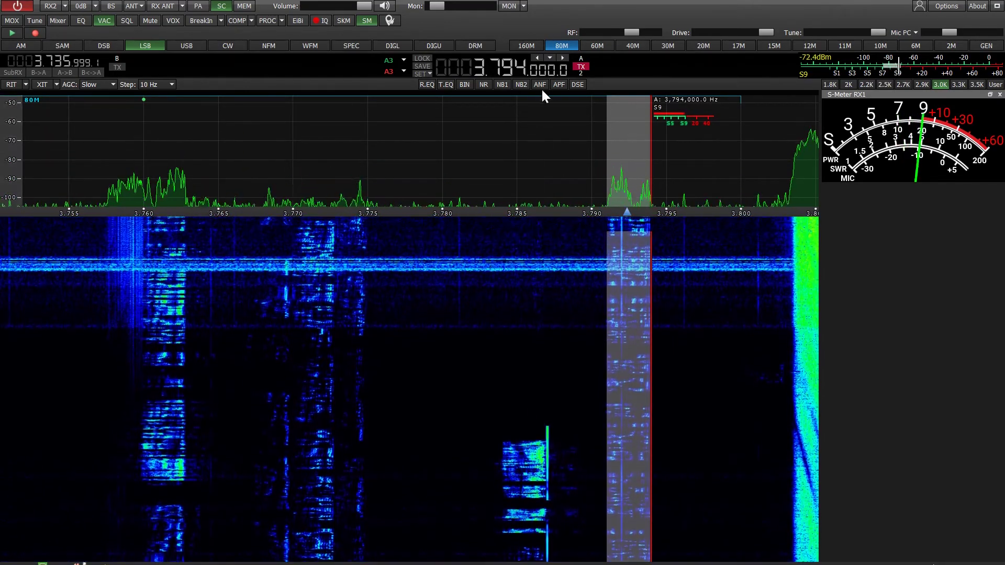
# Turn ANF on then off again, and switch APF off.
pyautogui.click(541, 84)
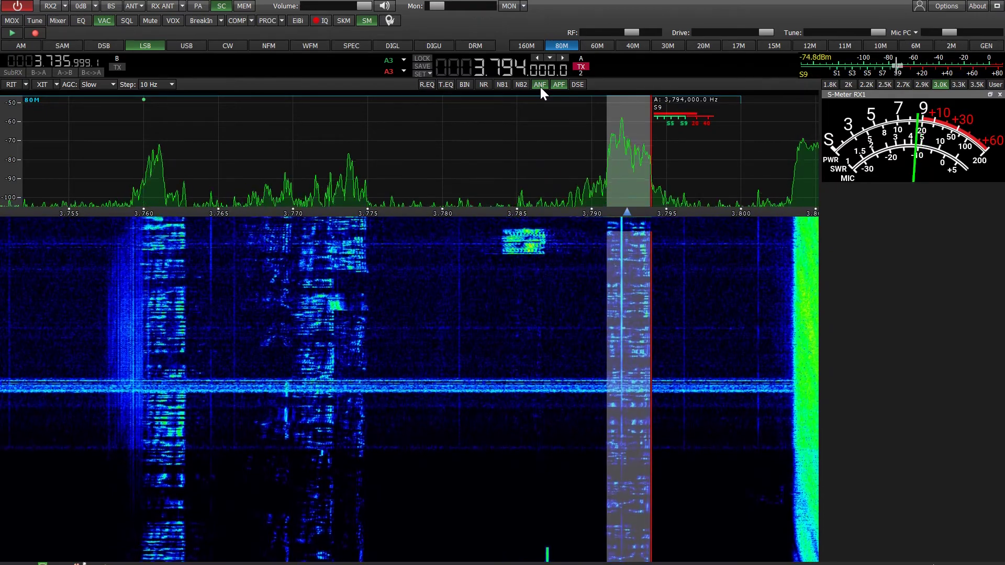
pyautogui.click(541, 88)
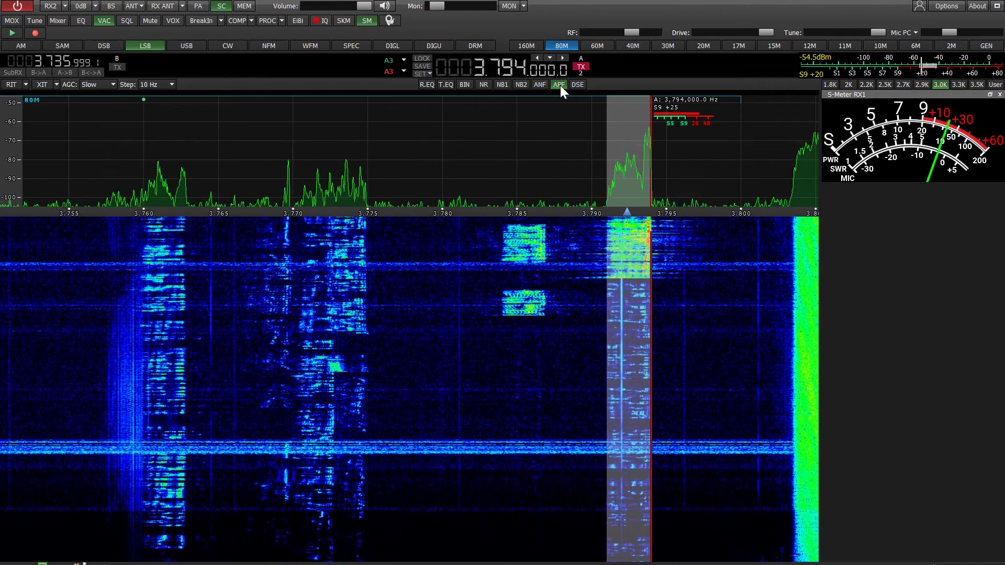
pyautogui.click(560, 85)
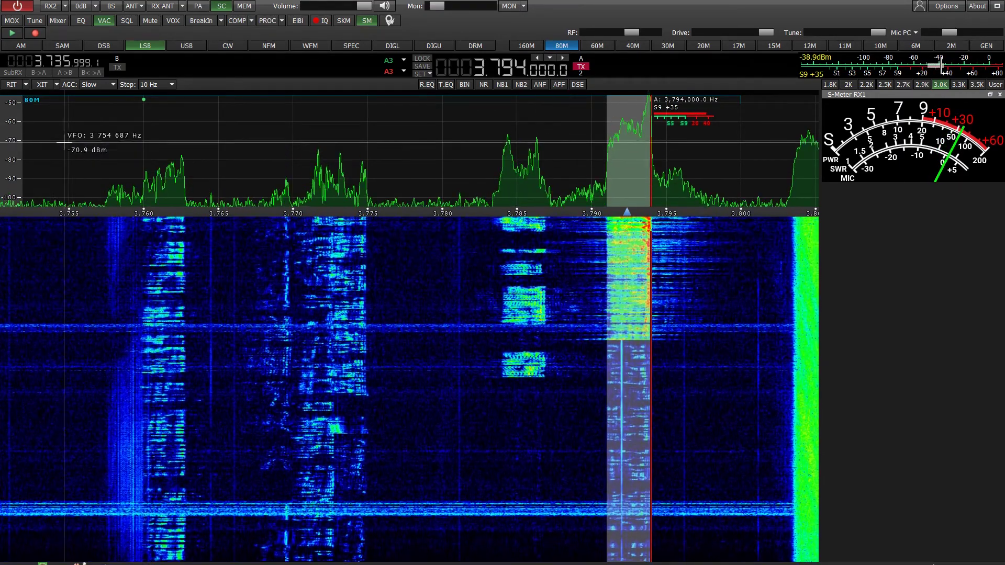
# Lower the dB range to reveal the noise floor, then widen the view to 3.637–3.837 MHz.
pyautogui.moveTo(14, 142); pyautogui.dragTo(12, 163)
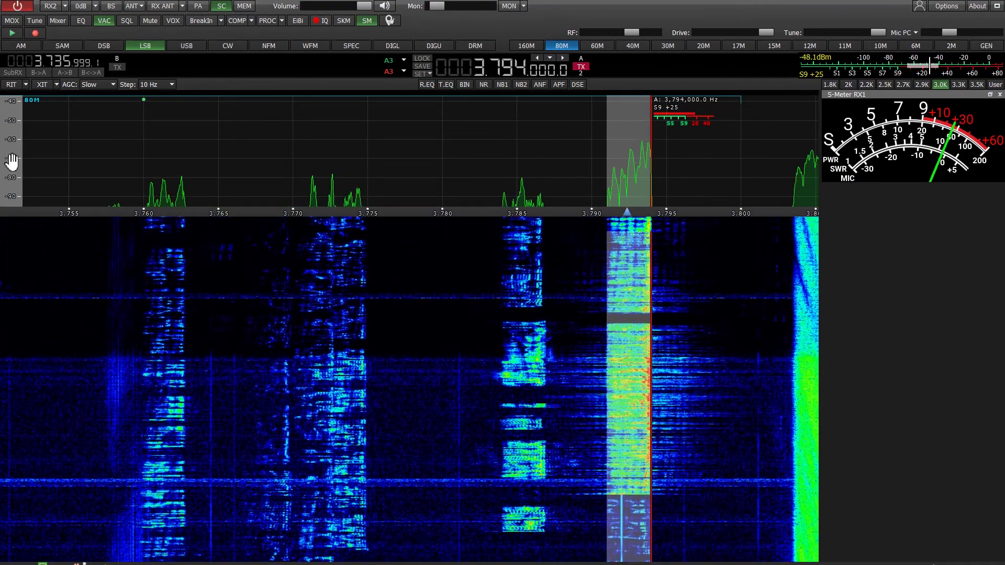
pyautogui.moveTo(14, 175); pyautogui.dragTo(18, 161)
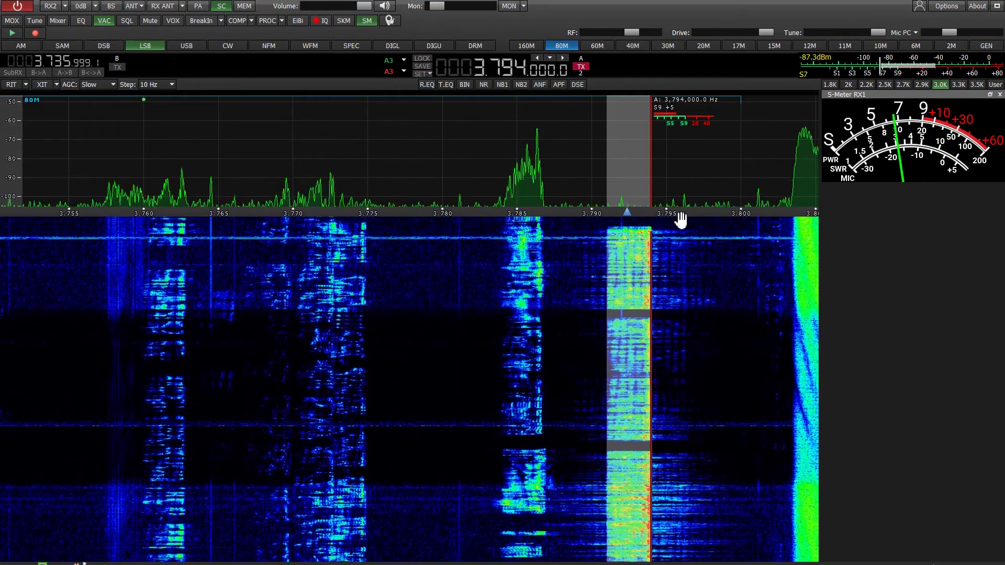
pyautogui.moveTo(693, 218); pyautogui.dragTo(629, 223)
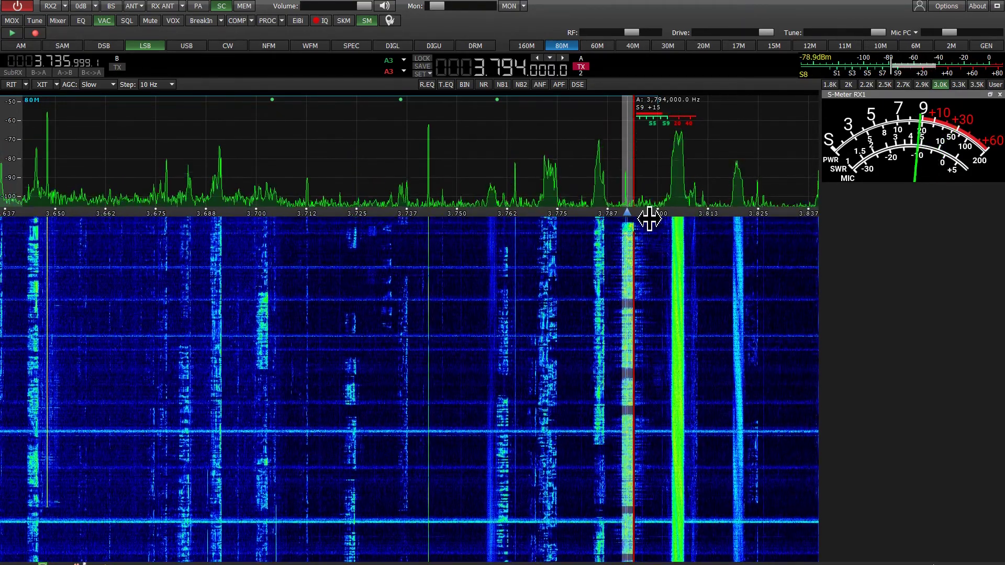
# Zoom in to about 3.755–3.80 MHz around the VFO and nudge the dB range.
pyautogui.moveTo(649, 221); pyautogui.dragTo(714, 221)
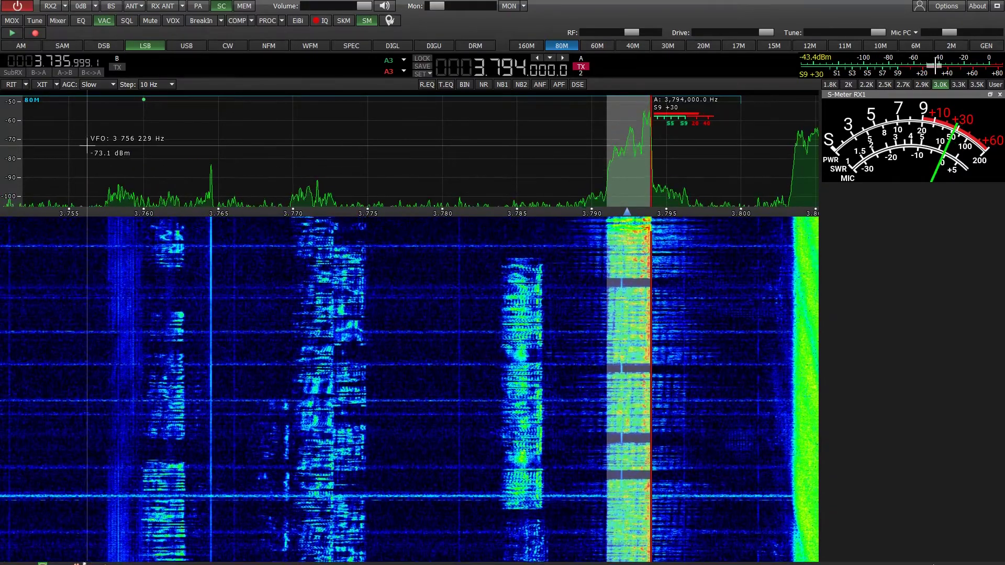
pyautogui.moveTo(17, 158); pyautogui.dragTo(7, 200)
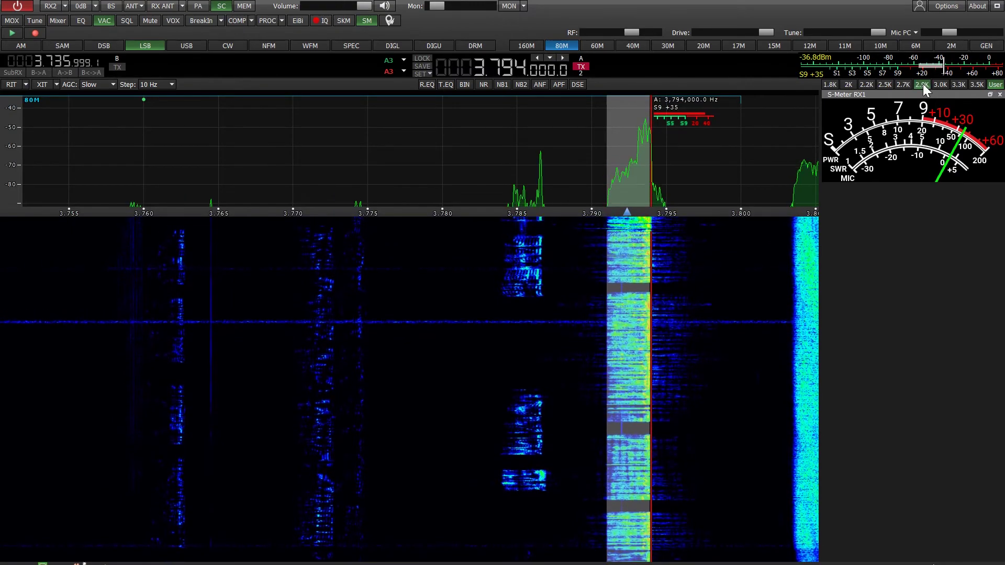
# Select the 3.0K filter, widen the view to 3.637–3.837 MHz and shift the dB range.
pyautogui.click(938, 82)
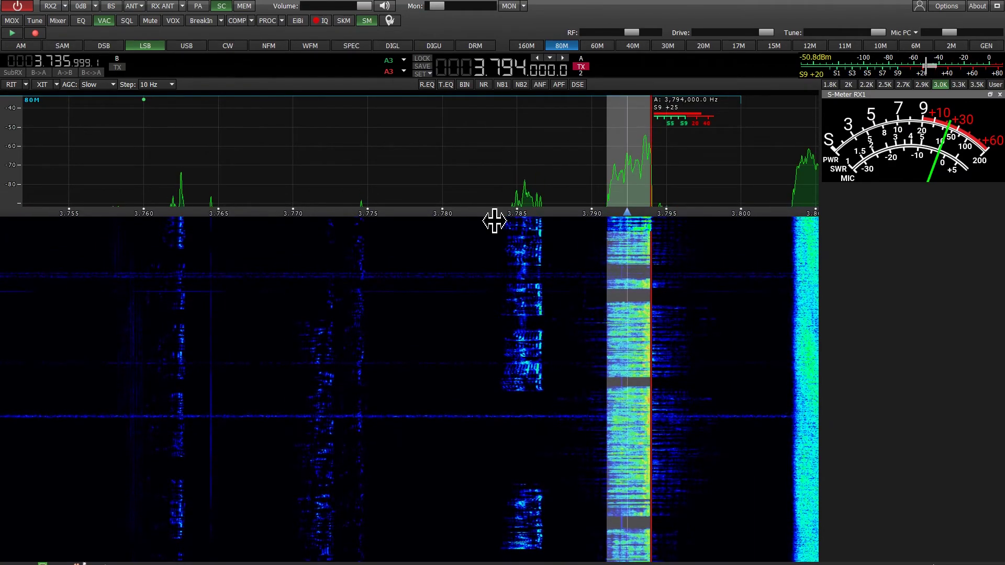
pyautogui.moveTo(493, 223); pyautogui.dragTo(416, 218)
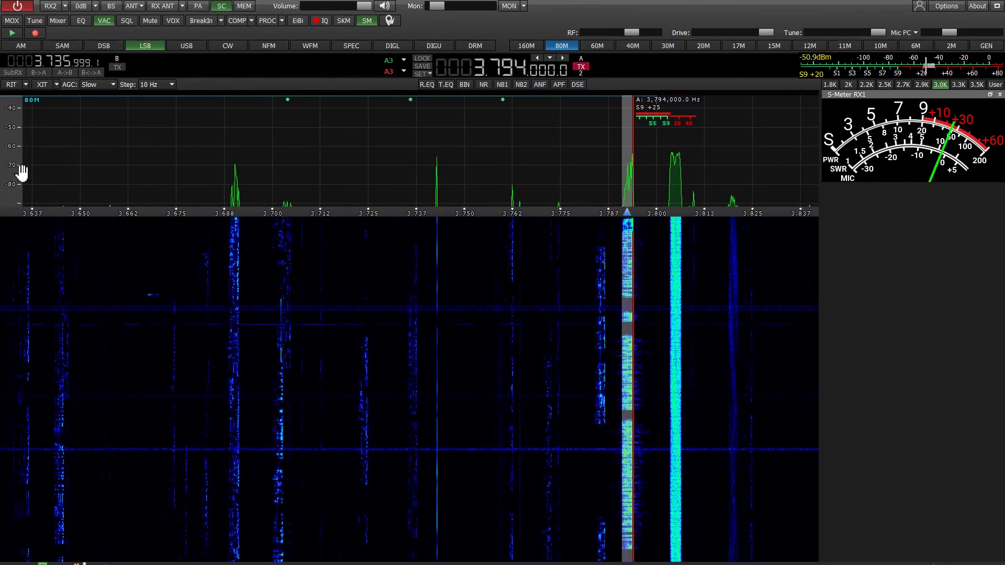
pyautogui.moveTo(14, 175); pyautogui.dragTo(17, 156)
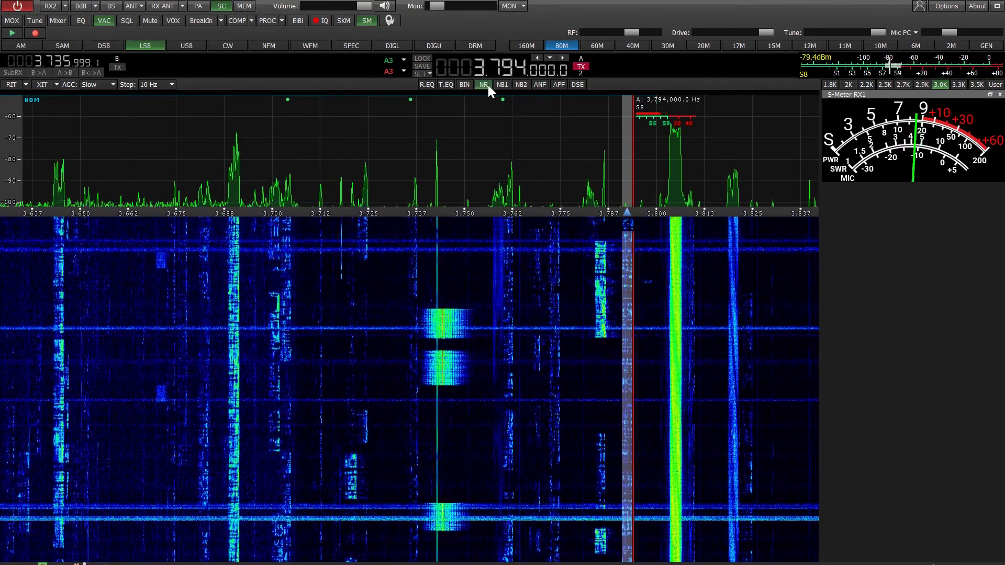
# Toggle the receiver's noise reduction.
pyautogui.click(488, 86)
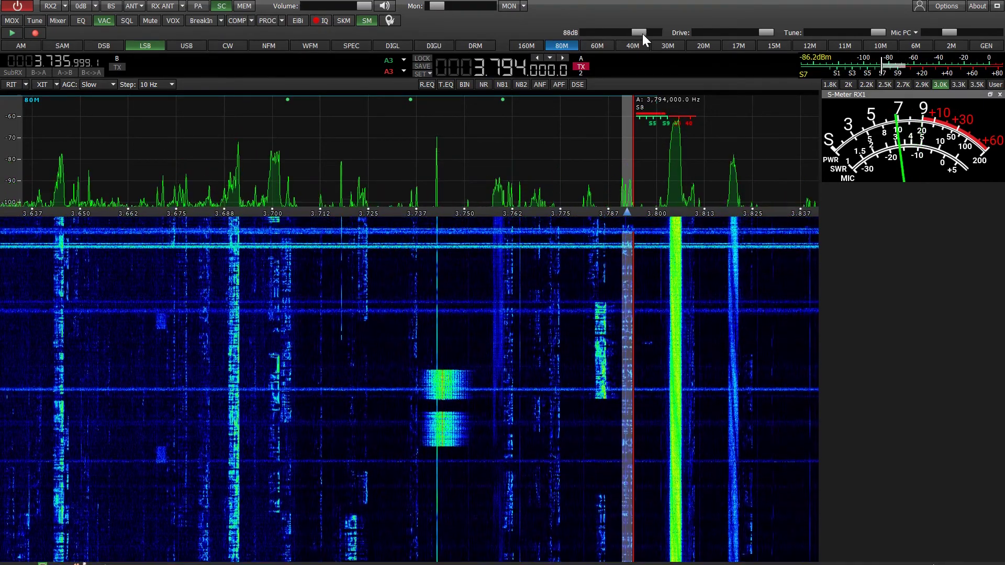
# Lower the RF gain to about 65 dB.
pyautogui.moveTo(635, 32)
pyautogui.mouseDown()
pyautogui.moveTo(613, 33)
pyautogui.moveTo(638, 33)
pyautogui.moveTo(629, 33)
pyautogui.mouseUp()
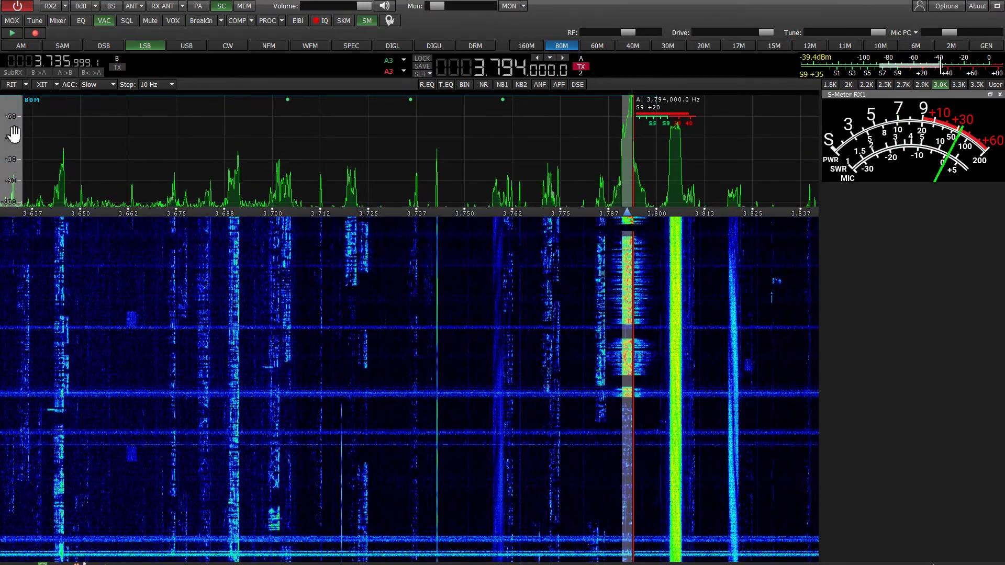
# Shift the panadapter's dBm scale downward so the spectrum traces sit lower.
pyautogui.moveTo(14, 136)
pyautogui.mouseDown()
pyautogui.moveTo(12, 161)
pyautogui.moveTo(13, 130)
pyautogui.mouseUp()
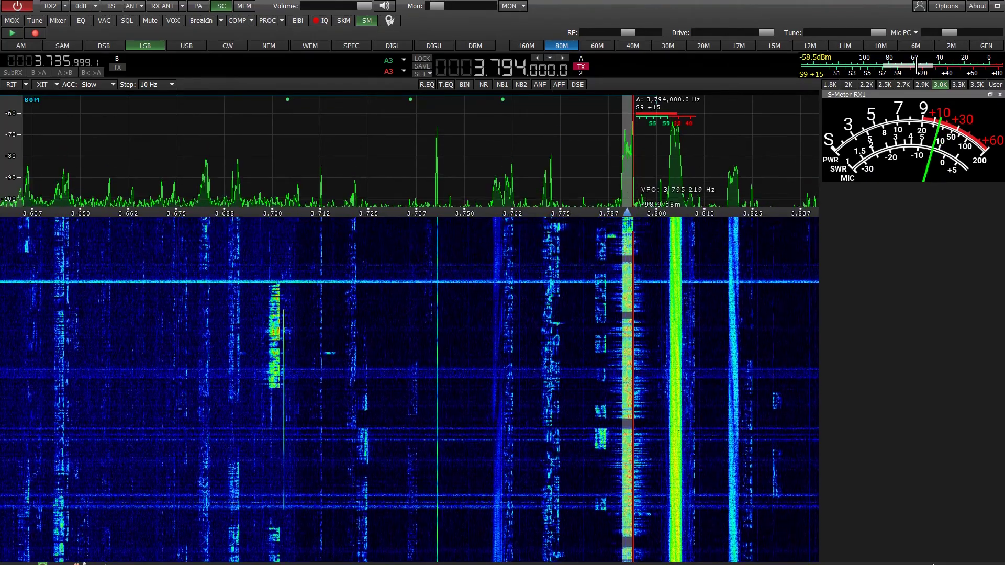
pyautogui.scroll(3, 646, 217)
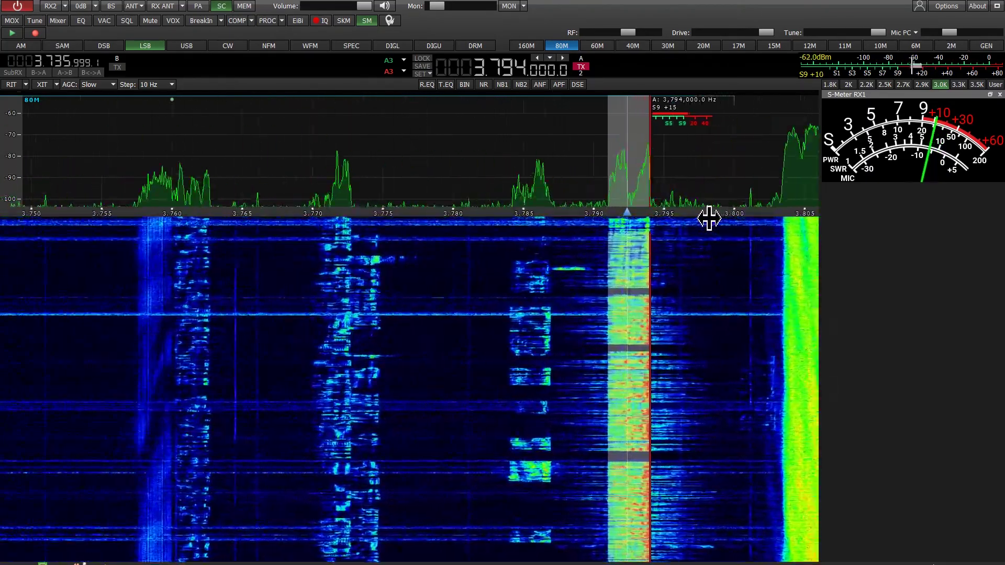
pyautogui.scroll(2, 712, 217)
# Pan the zoomed panadapter to recentre the 3.794 MHz passband, spanning about 3.775–3.813 MHz.
pyautogui.moveTo(633, 186); pyautogui.dragTo(456, 189)
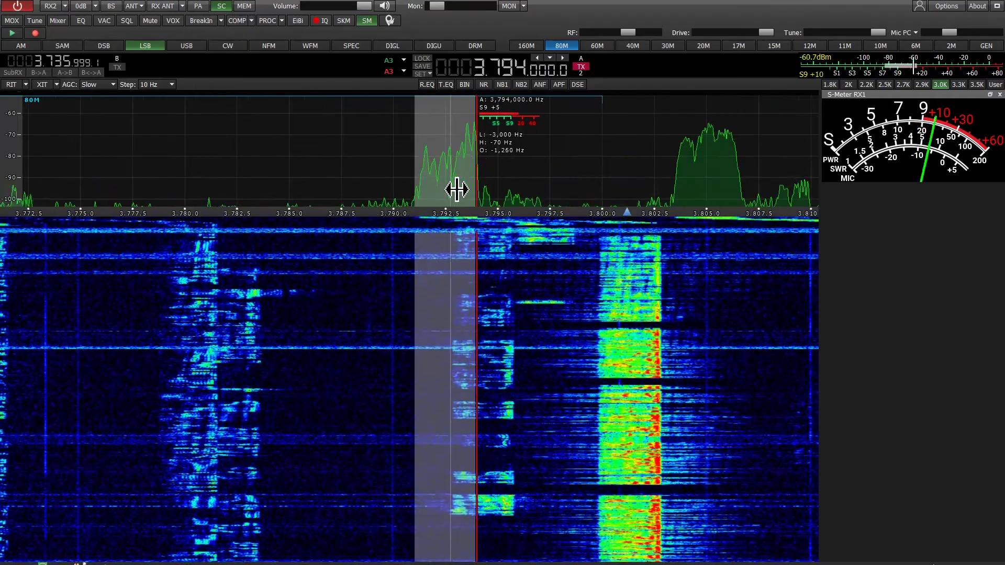
pyautogui.scroll(1, 518, 216)
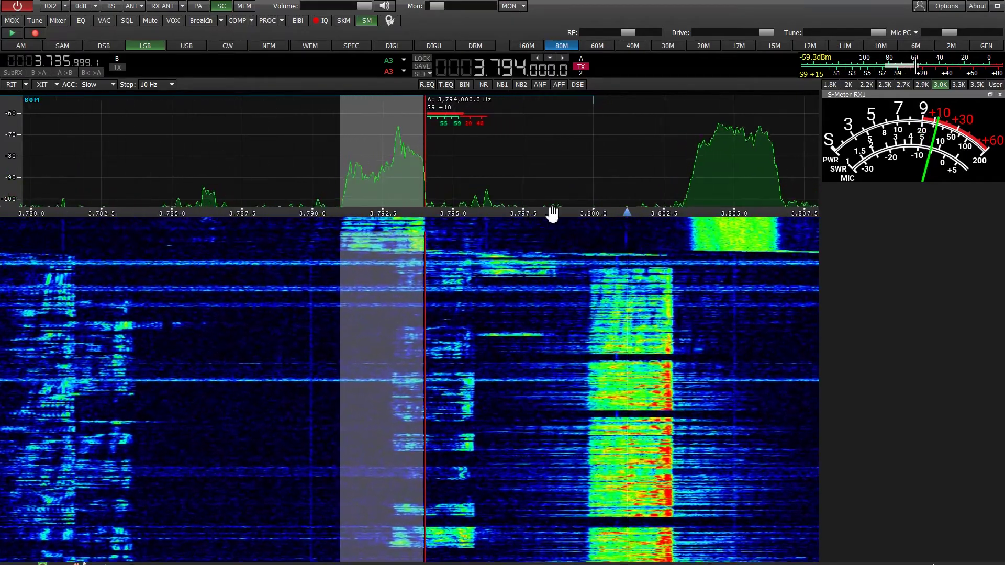
pyautogui.scroll(-2, 553, 214)
pyautogui.scroll(-5, 476, 218)
pyautogui.scroll(1, 403, 219)
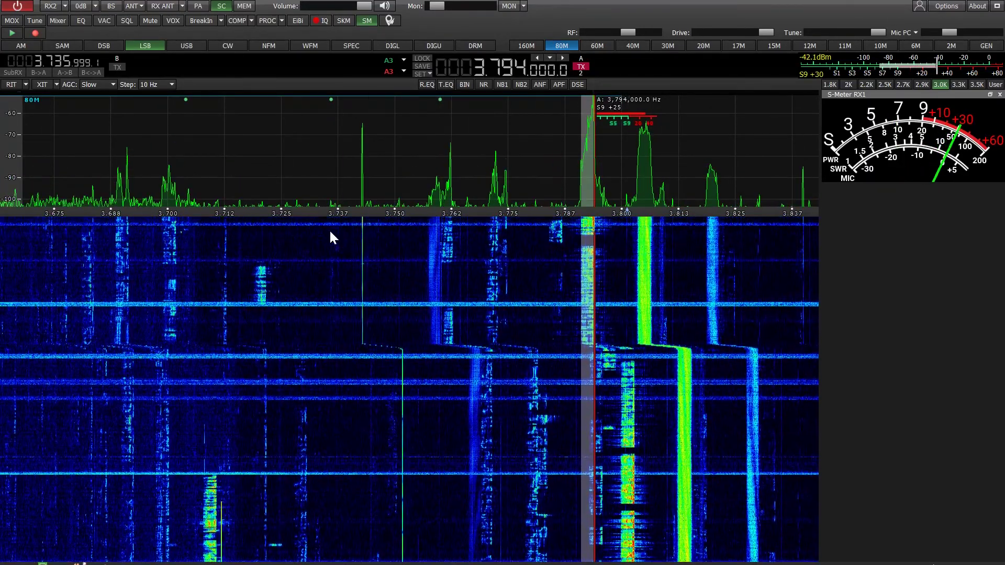
pyautogui.scroll(5, 358, 320)
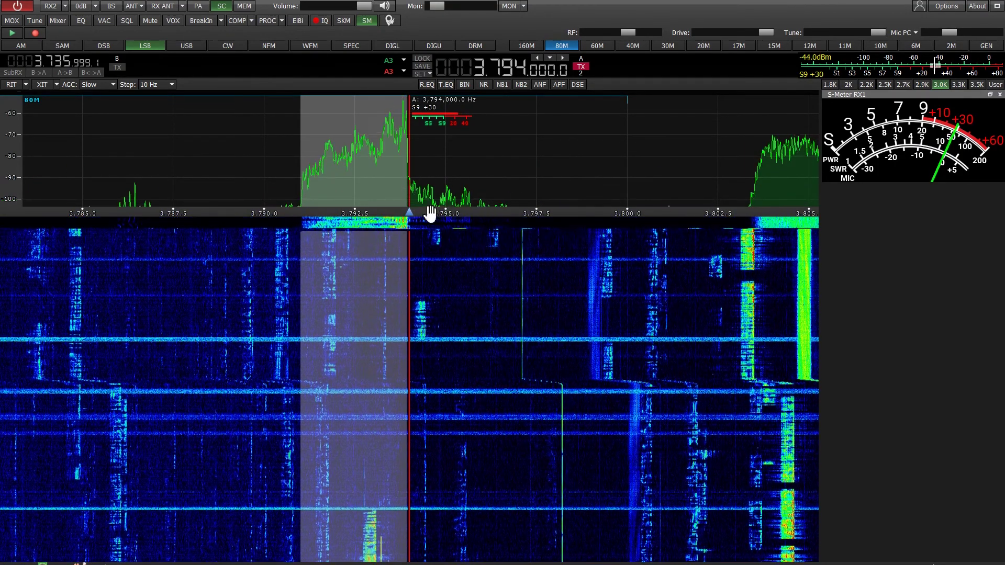
pyautogui.scroll(-1, 438, 218)
pyautogui.scroll(-2, 414, 222)
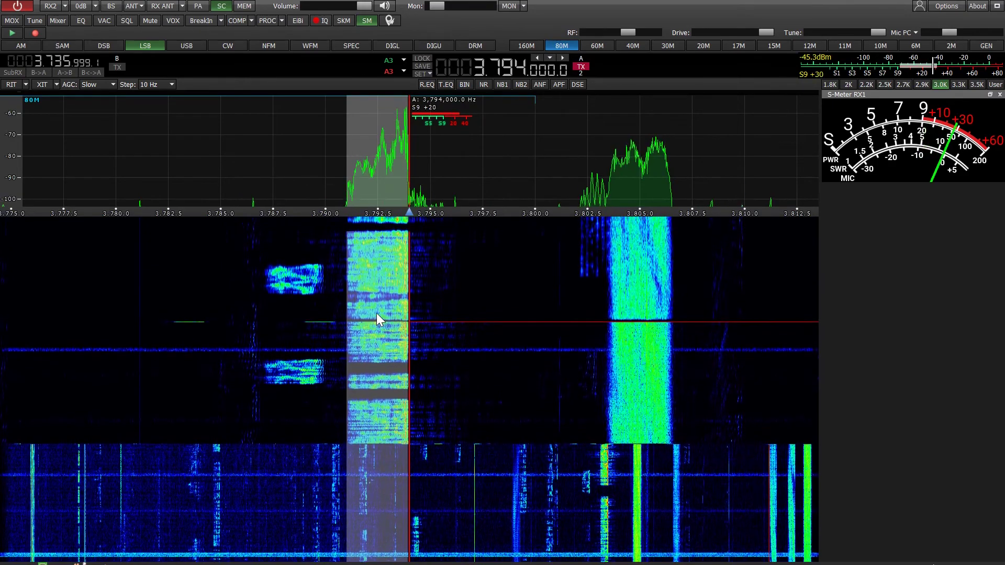
pyautogui.scroll(-2, 480, 406)
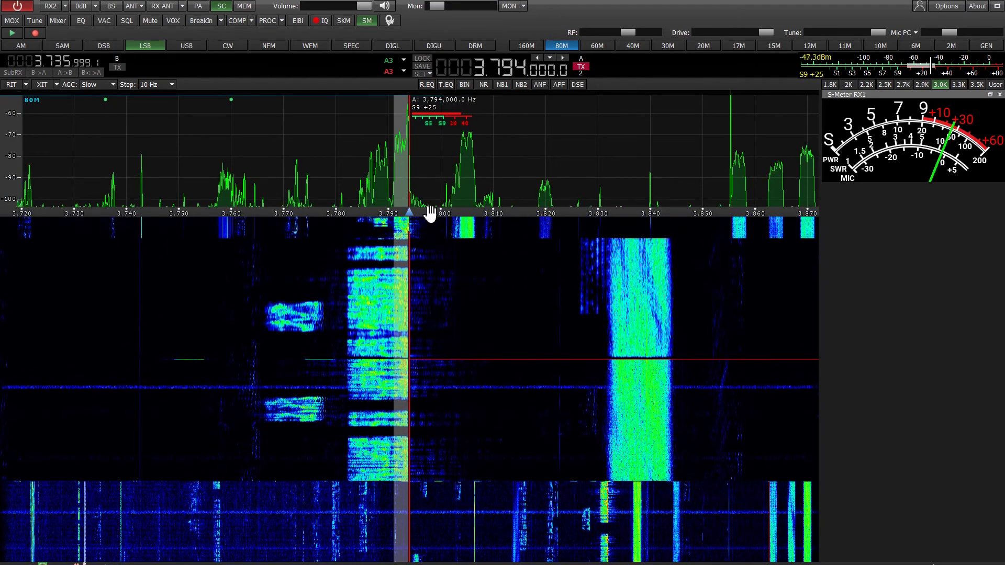
# Re-span, raise the dB scale, and pan the panadapter to cover about 3.66–3.81 MHz.
pyautogui.moveTo(428, 218)
pyautogui.mouseDown()
pyautogui.moveTo(475, 219)
pyautogui.moveTo(422, 215)
pyautogui.mouseUp()
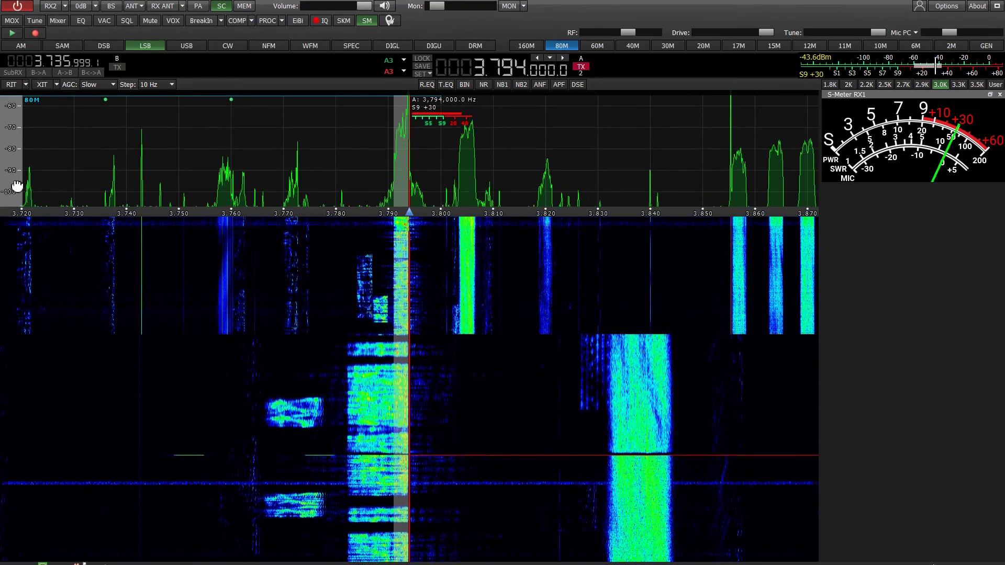
pyautogui.moveTo(16, 187); pyautogui.dragTo(17, 179)
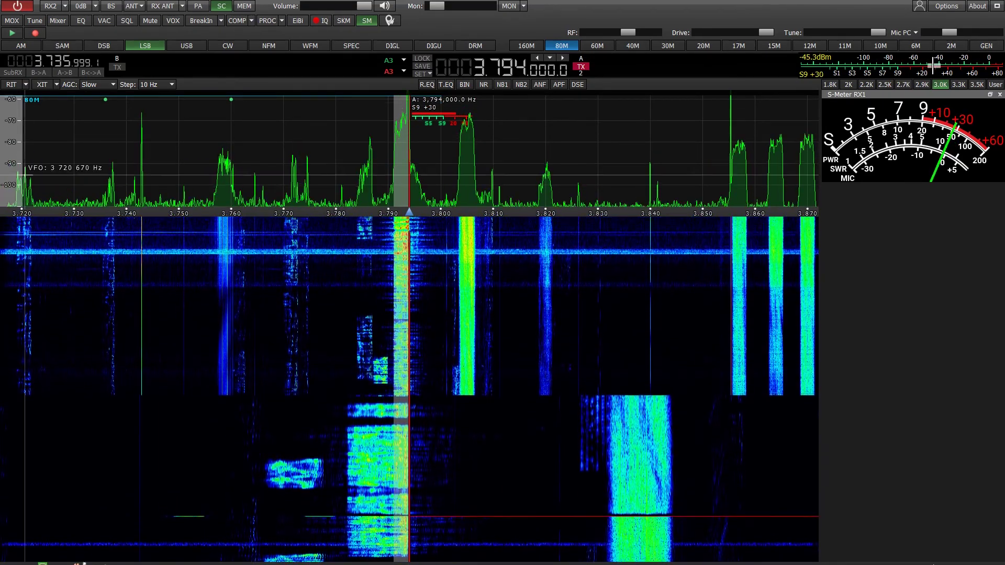
pyautogui.moveTo(411, 169); pyautogui.dragTo(724, 171)
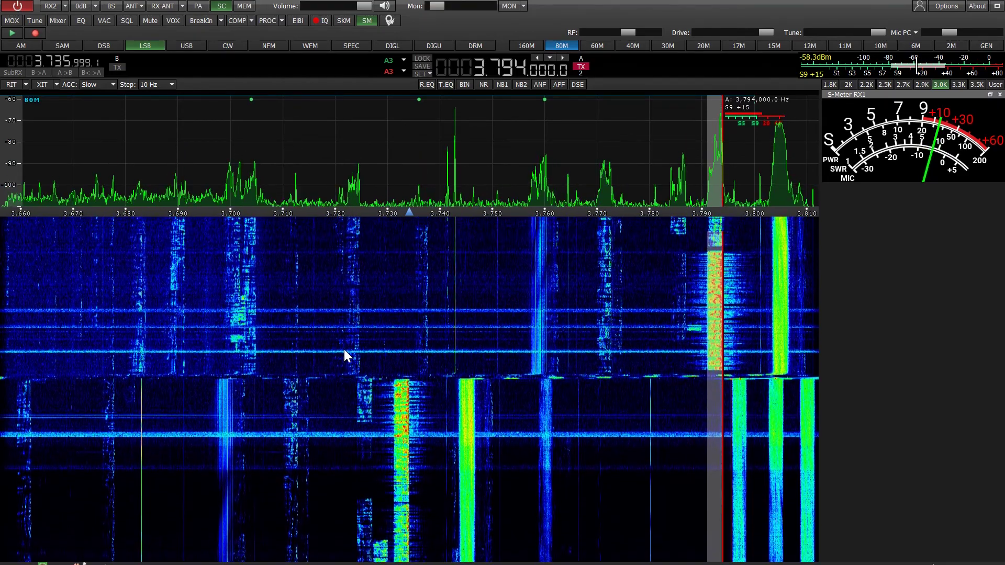
pyautogui.scroll(-2, 344, 349)
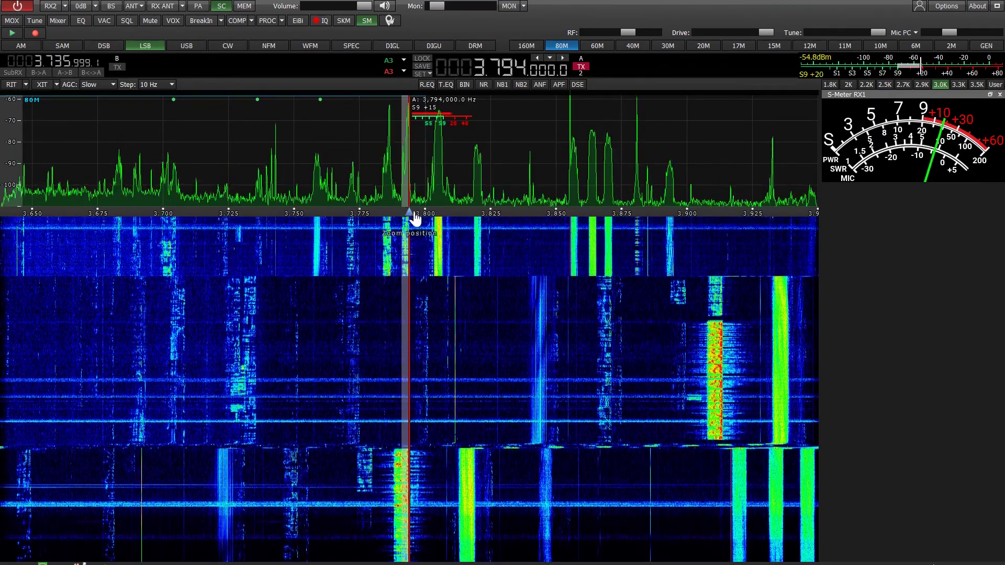
pyautogui.scroll(3, 422, 216)
# Pan the panadapter to a wide 3.625–3.92 MHz view around the 3.794 MHz frequency.
pyautogui.moveTo(399, 184)
pyautogui.mouseDown()
pyautogui.moveTo(581, 195)
pyautogui.moveTo(730, 180)
pyautogui.mouseUp()
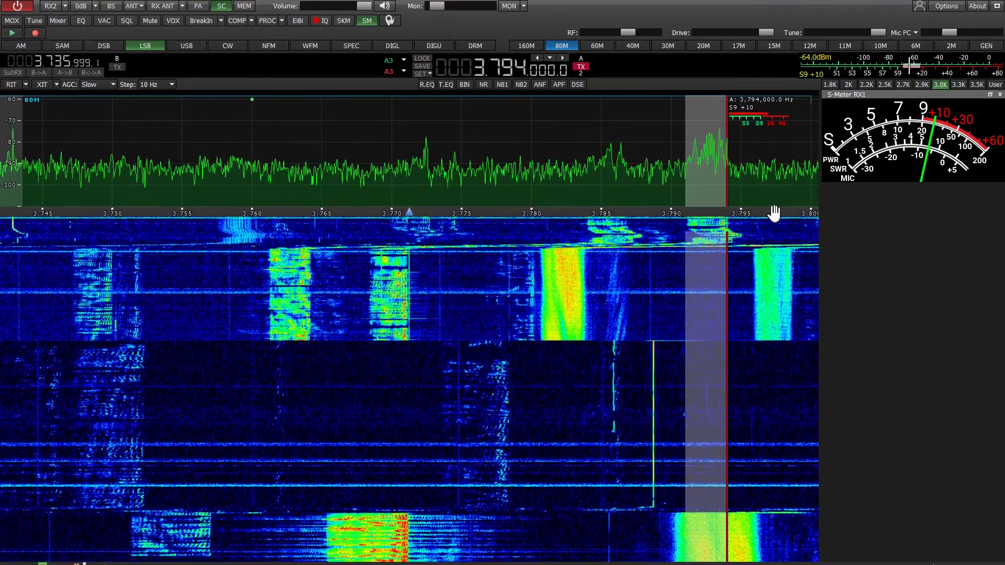
pyautogui.scroll(-2, 770, 216)
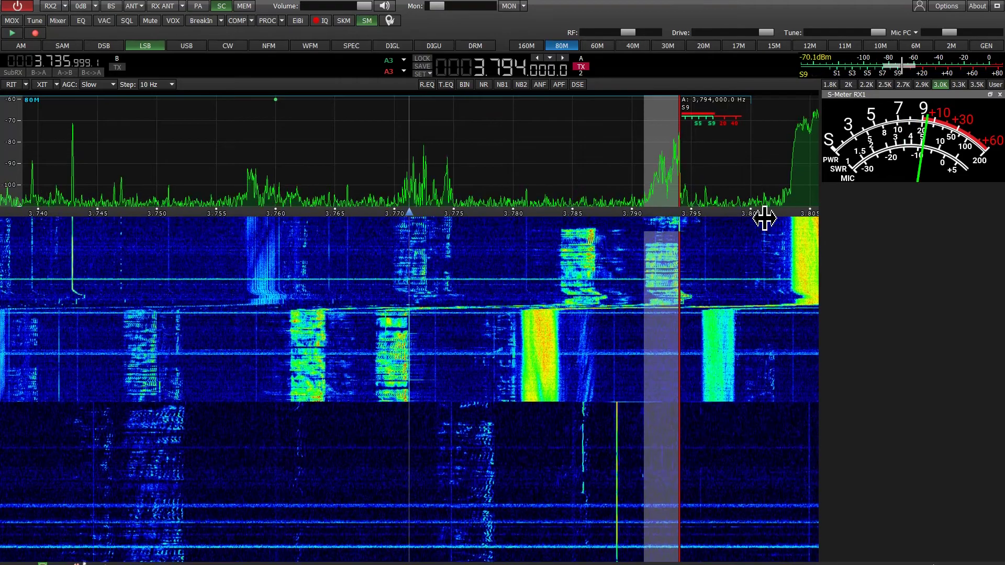
pyautogui.scroll(-1, 765, 220)
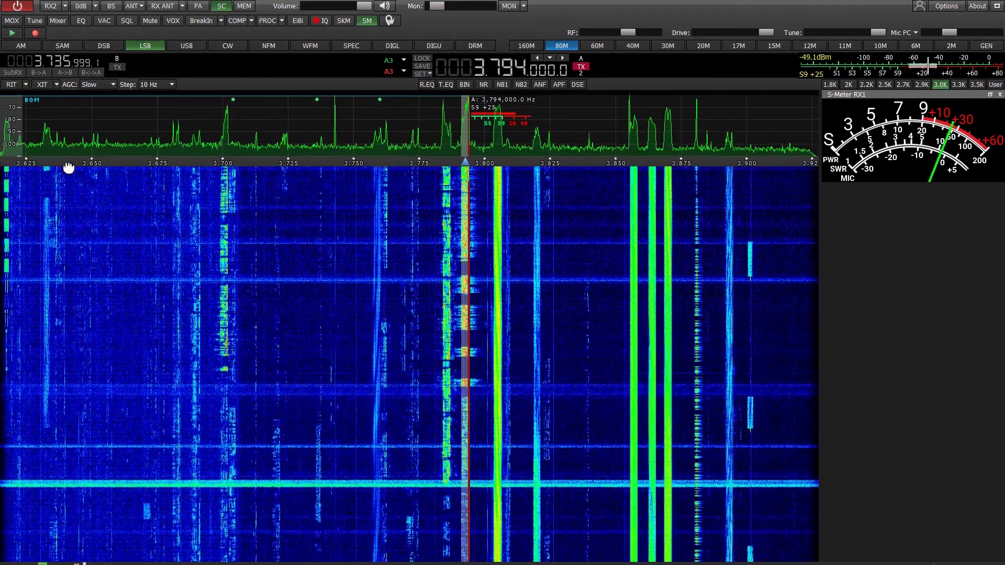
# Resize the spectrum pane against the waterfall and switch on the full-width SM display.
pyautogui.moveTo(68, 168); pyautogui.dragTo(71, 179)
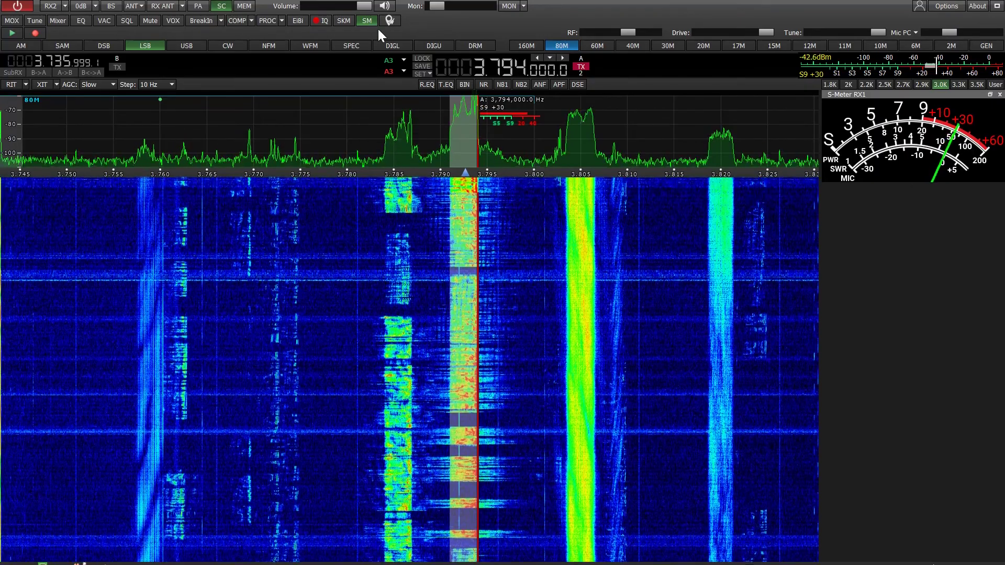
pyautogui.click(370, 23)
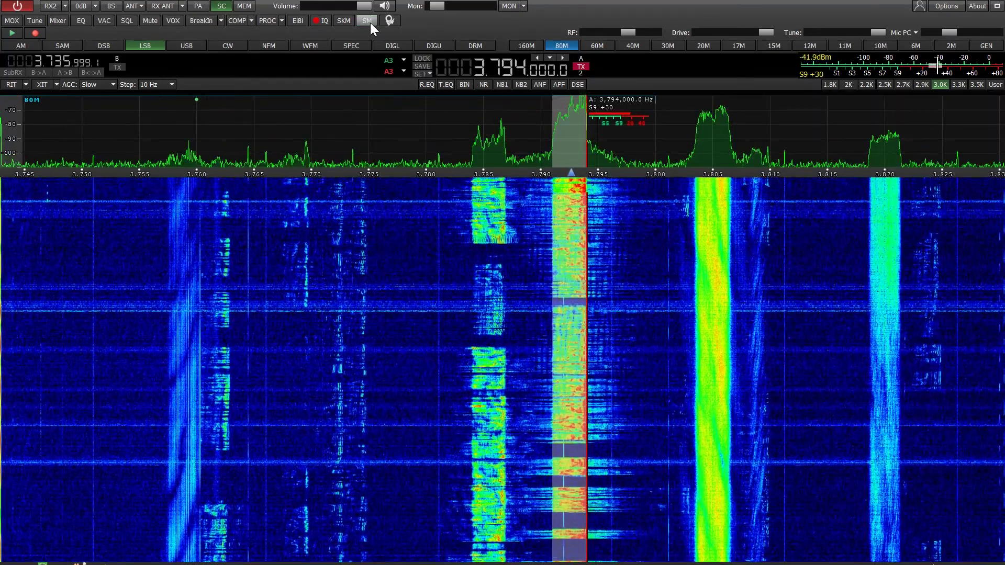
pyautogui.scroll(-2, 640, 180)
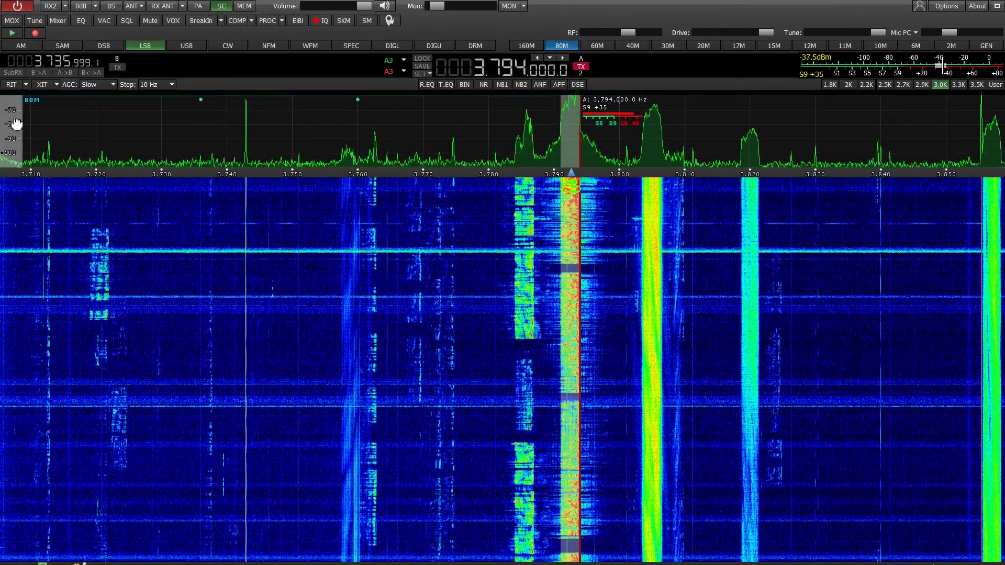
# Set the spectrum to -60 to -100 dBm, enlarge the pane, and raise RF gain to ~82 dB.
pyautogui.moveTo(16, 124)
pyautogui.mouseDown()
pyautogui.moveTo(13, 166)
pyautogui.moveTo(14, 156)
pyautogui.mouseUp()
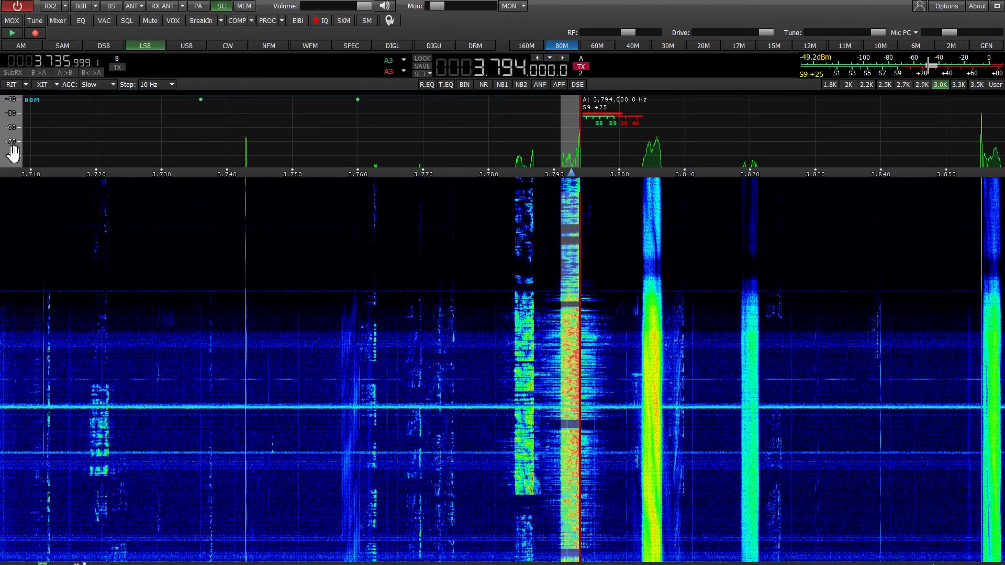
pyautogui.moveTo(13, 155); pyautogui.dragTo(18, 130)
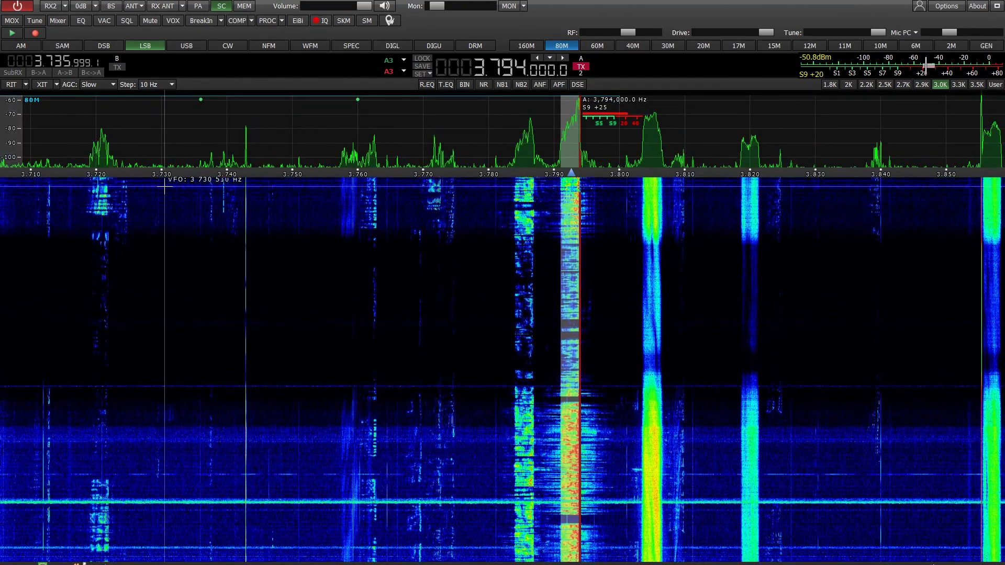
pyautogui.moveTo(171, 180); pyautogui.dragTo(170, 194)
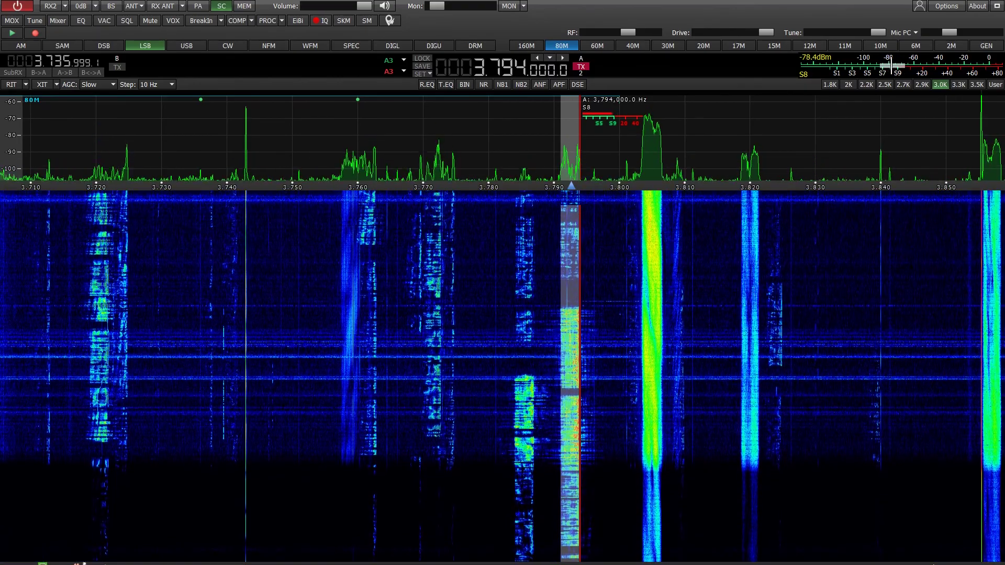
pyautogui.moveTo(623, 31); pyautogui.dragTo(641, 32)
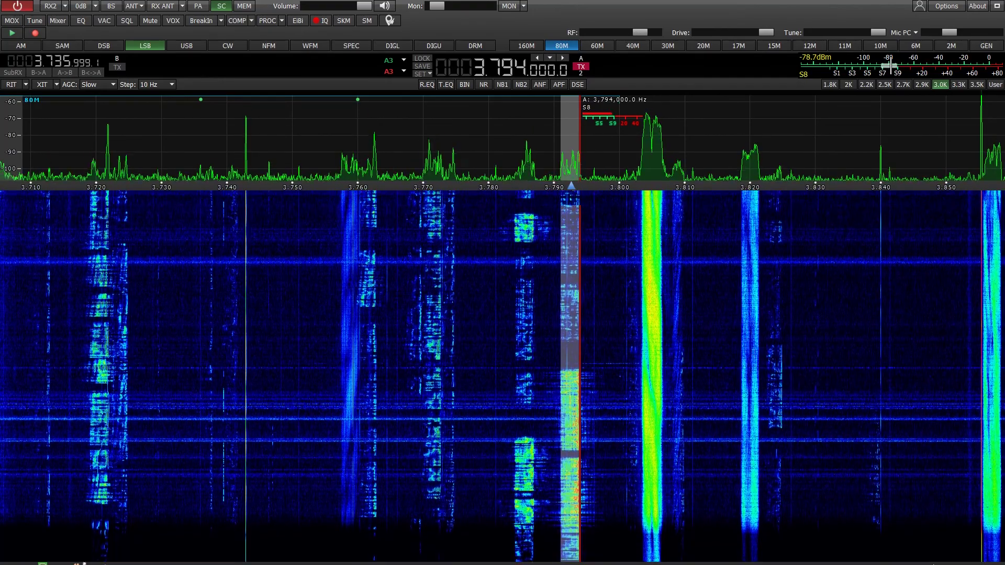